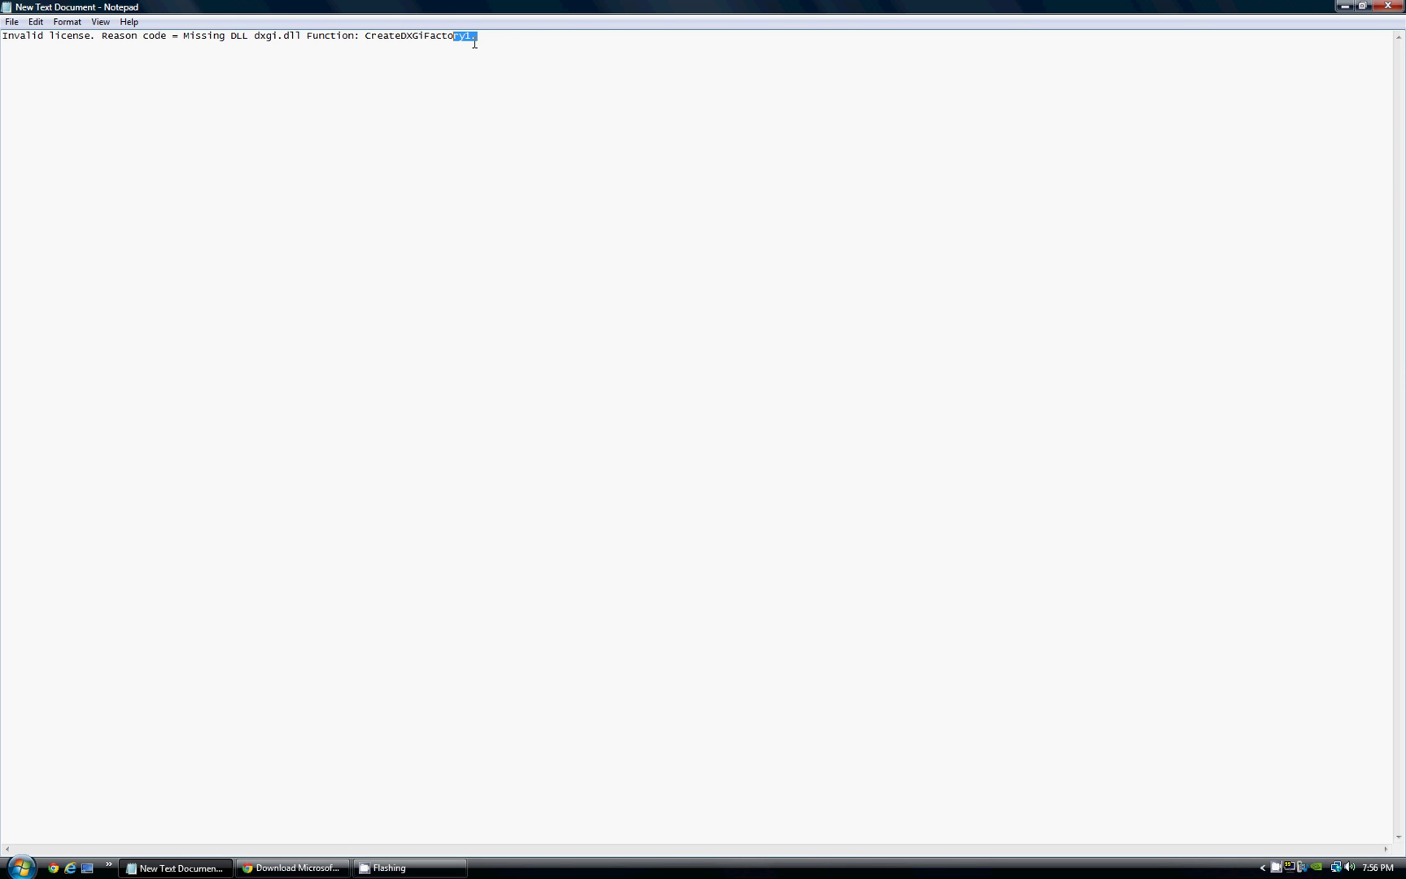
# - Bring the Microsoft .NET Framework 4 (Web Installer) download page in front of Notepad
pyautogui.click(291, 867)
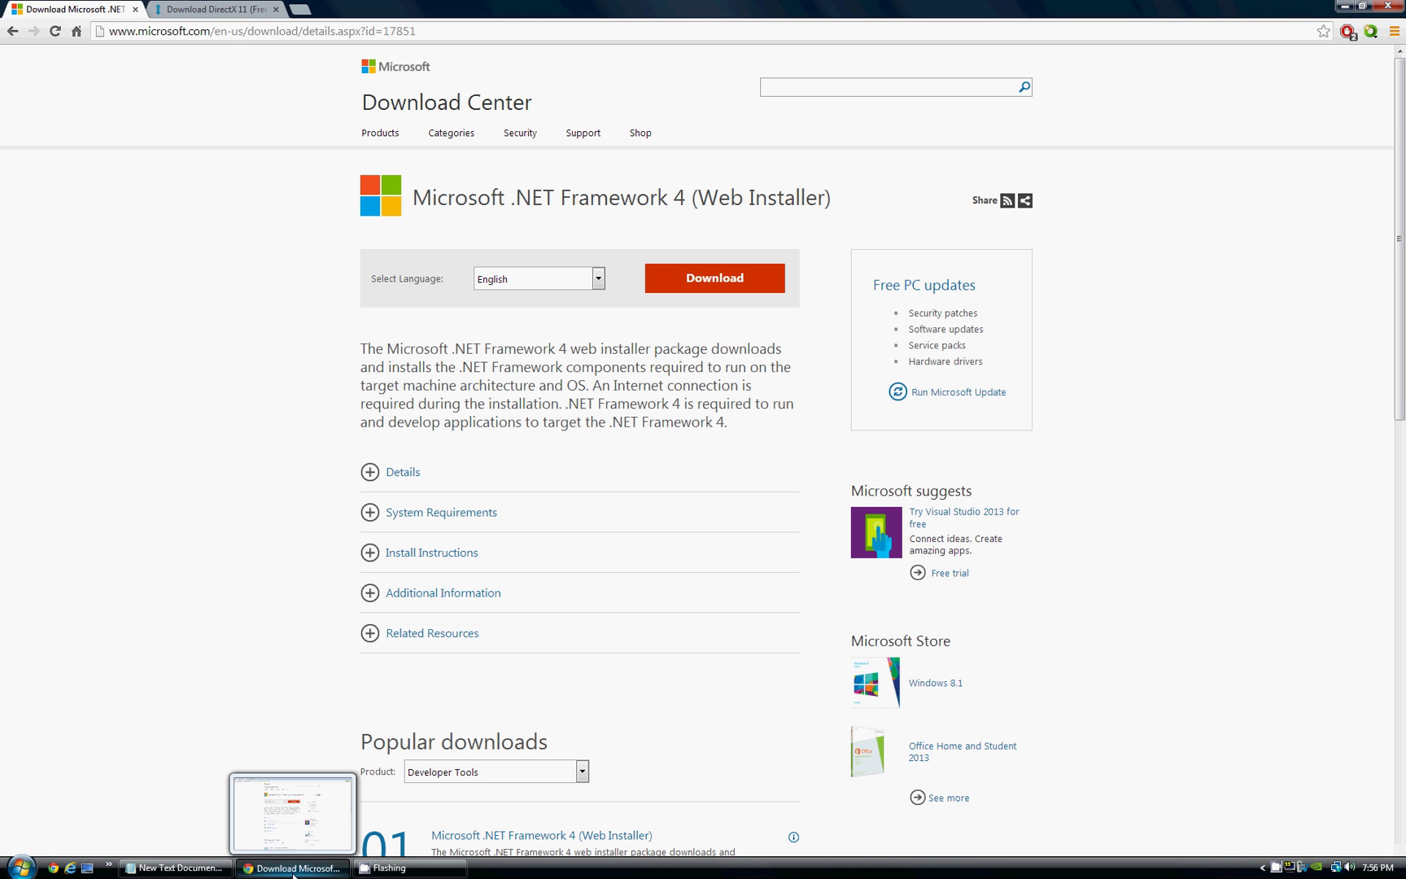
# - Switch back to review the dxgi.dll error text in Notepad
pyautogui.click(294, 871)
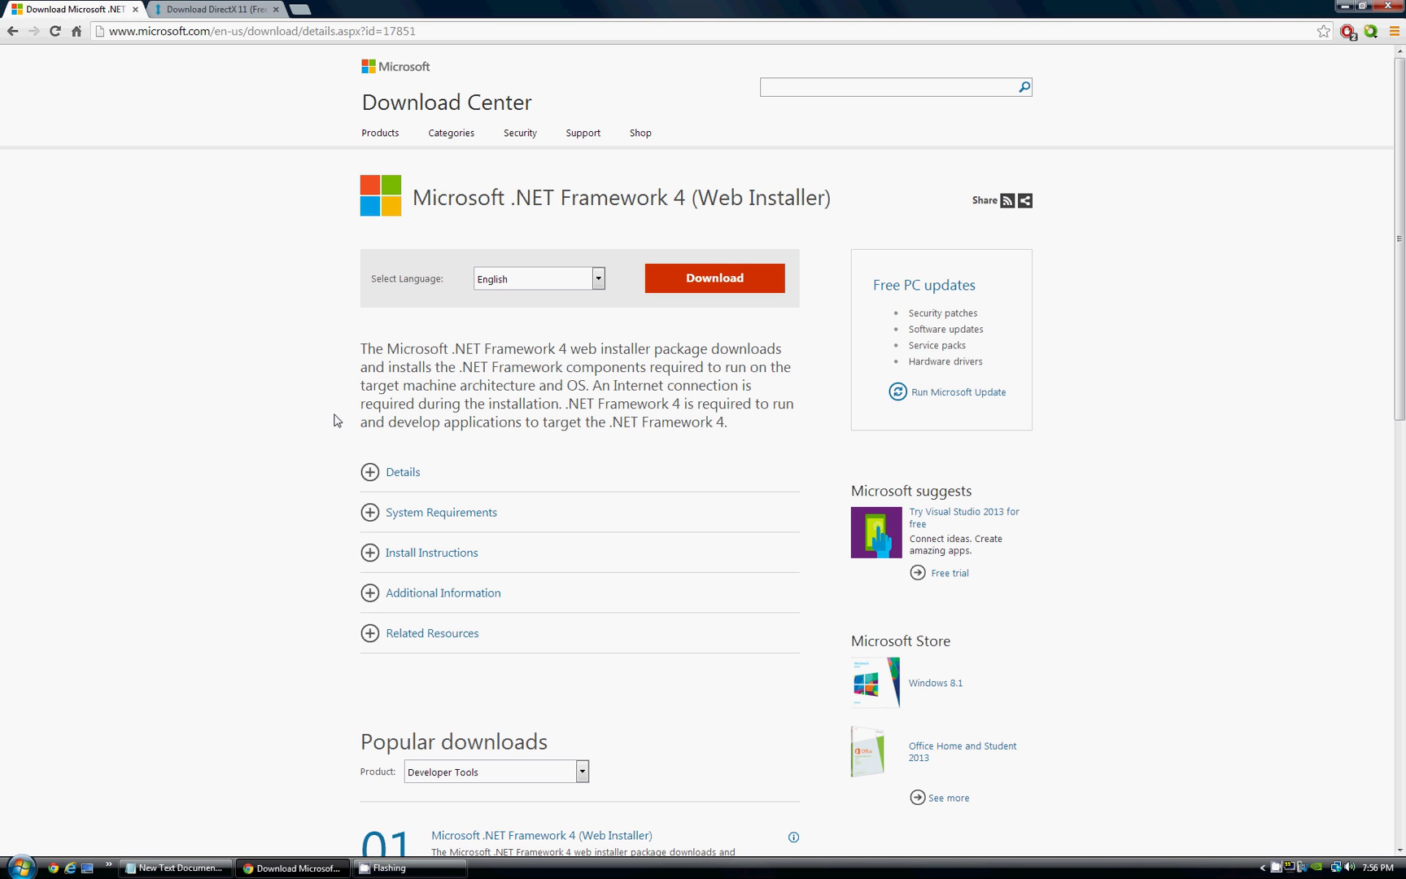
# - Highlight 'Microsoft .NET Framework' in the heading, then show the Tom's Guide DirectX 11 page
pyautogui.moveTo(413, 204); pyautogui.dragTo(666, 202)
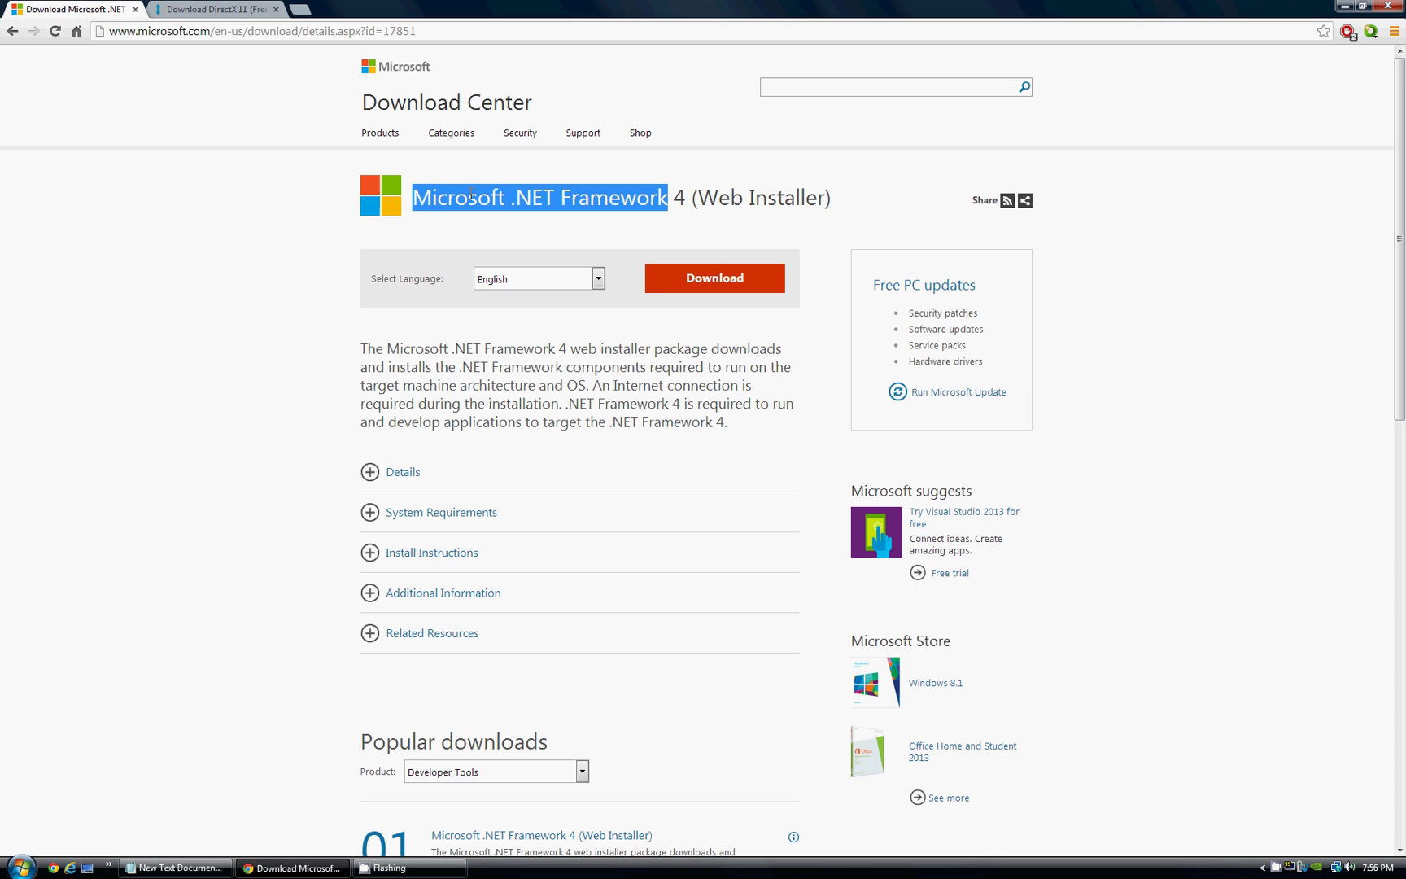
pyautogui.click(231, 9)
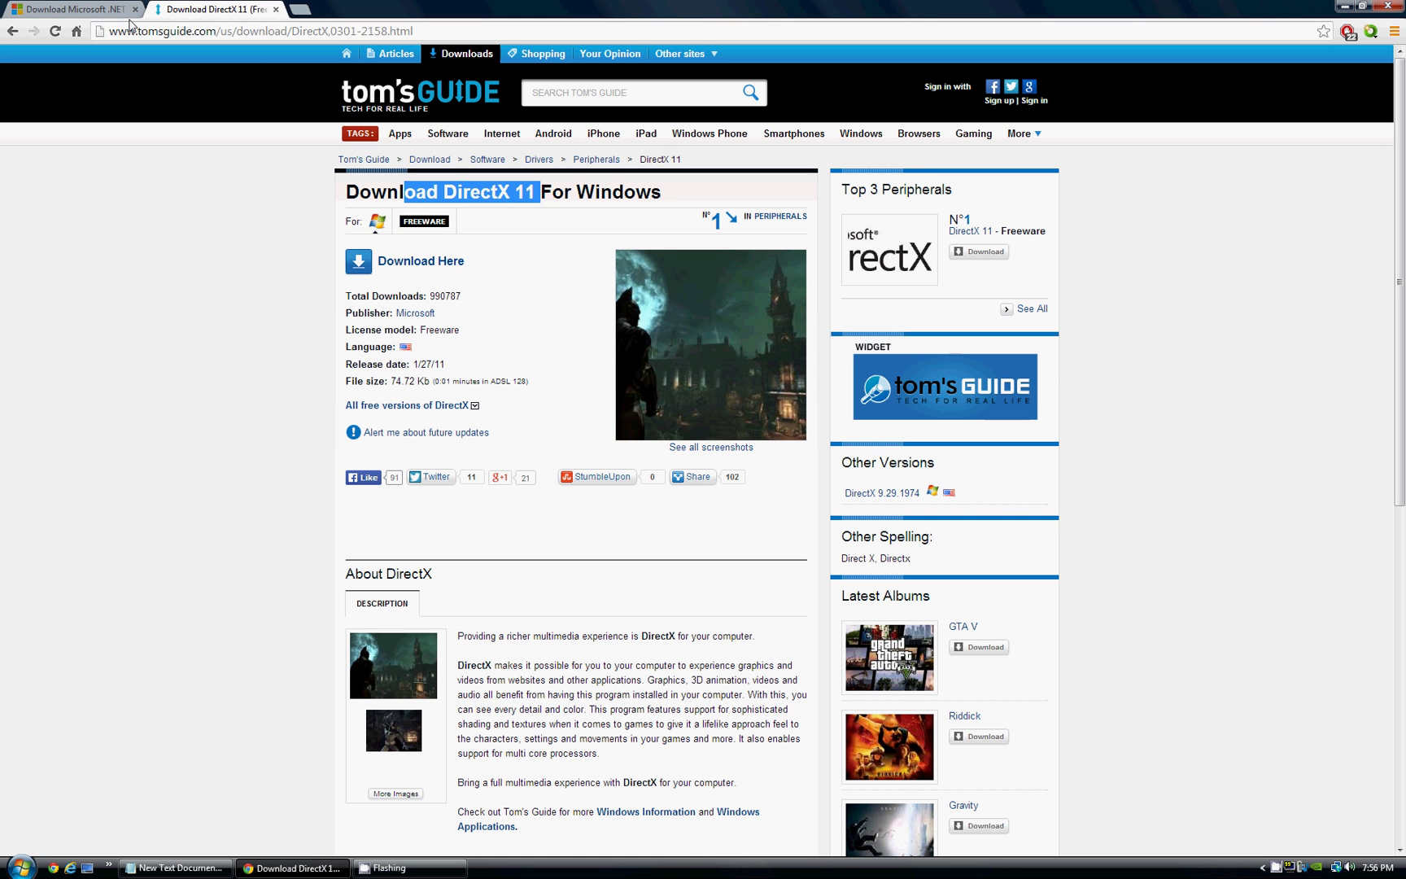
# - Flip between the DirectX 11 and .NET Framework 4 tabs, ending on .NET Framework
pyautogui.click(77, 9)
pyautogui.click(175, 8)
pyautogui.click(77, 9)
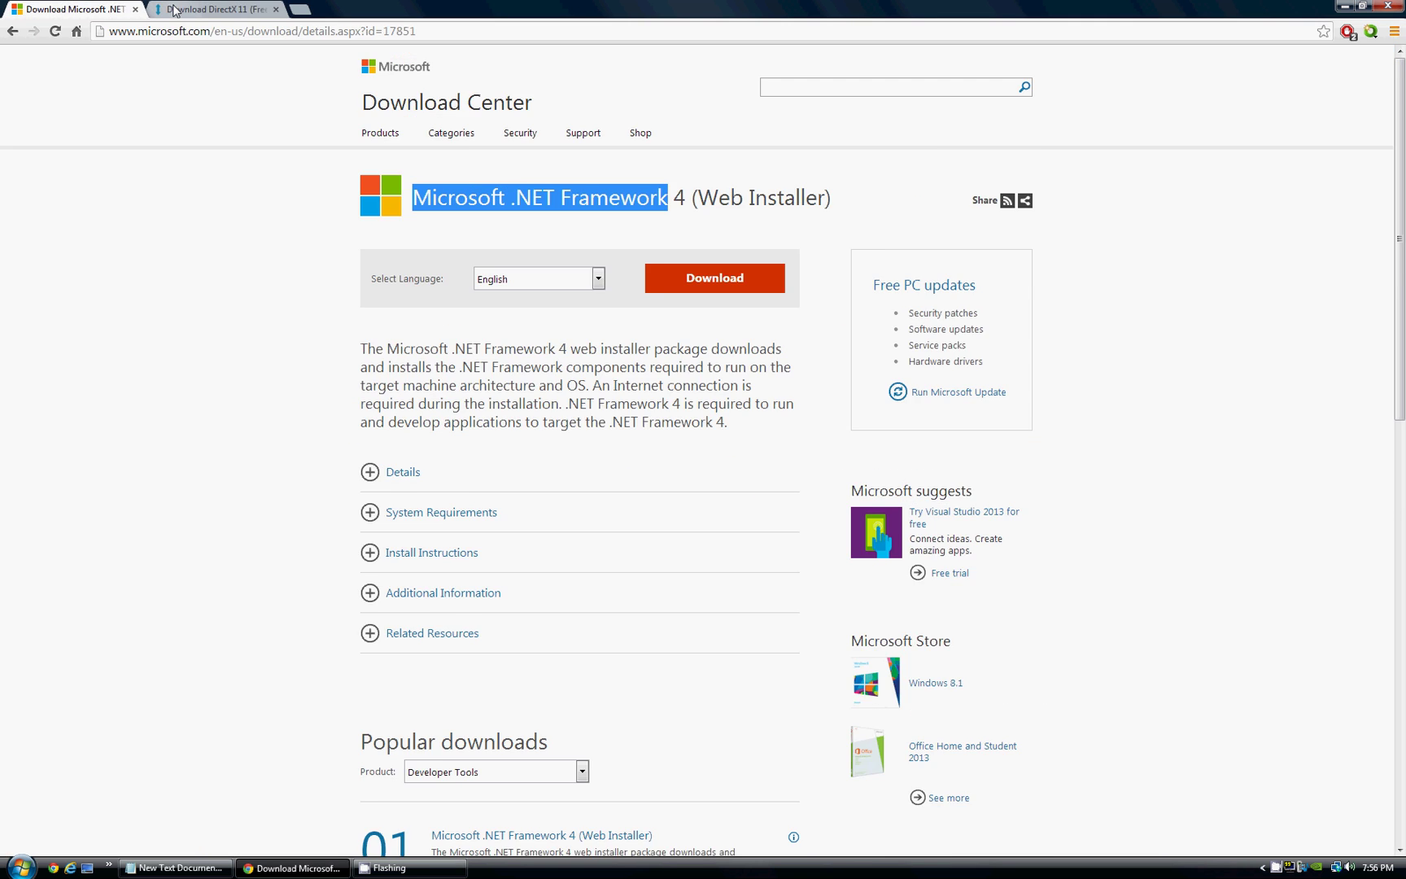